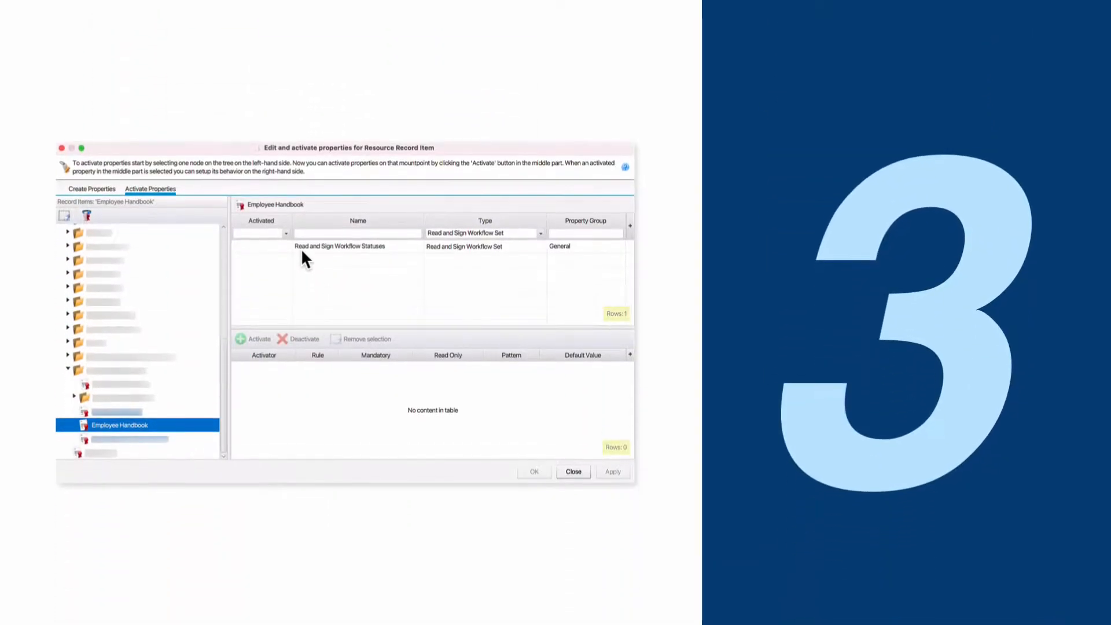
- Activate and apply the Read and Sign Workflow Statuses property for the Employee Handbook record item, and choose its static default value
left_click(301, 246)
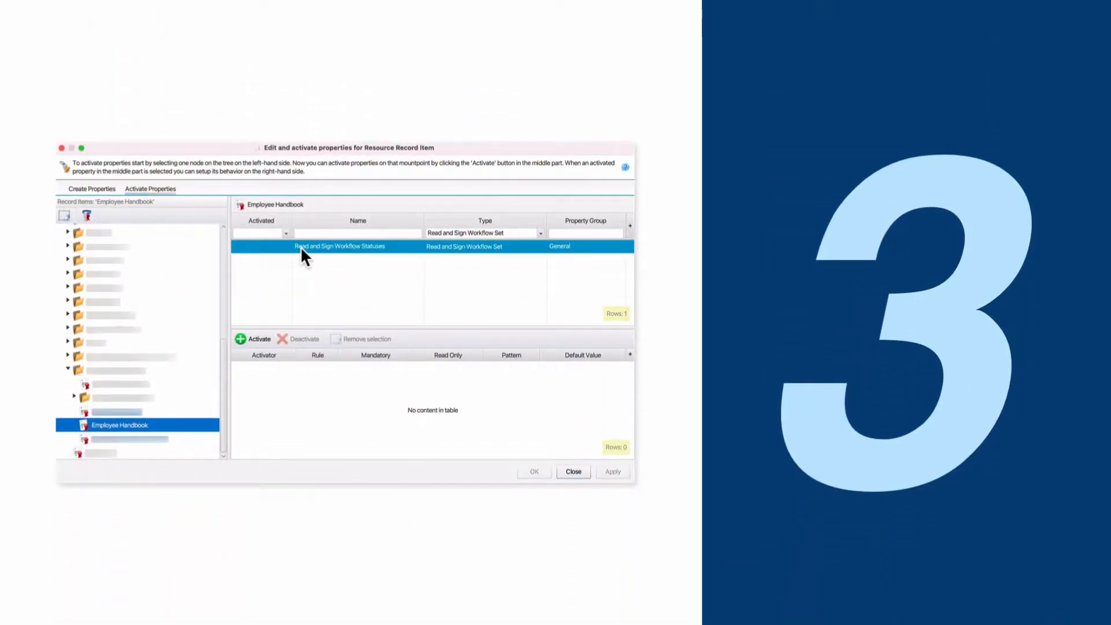
left_click(260, 339)
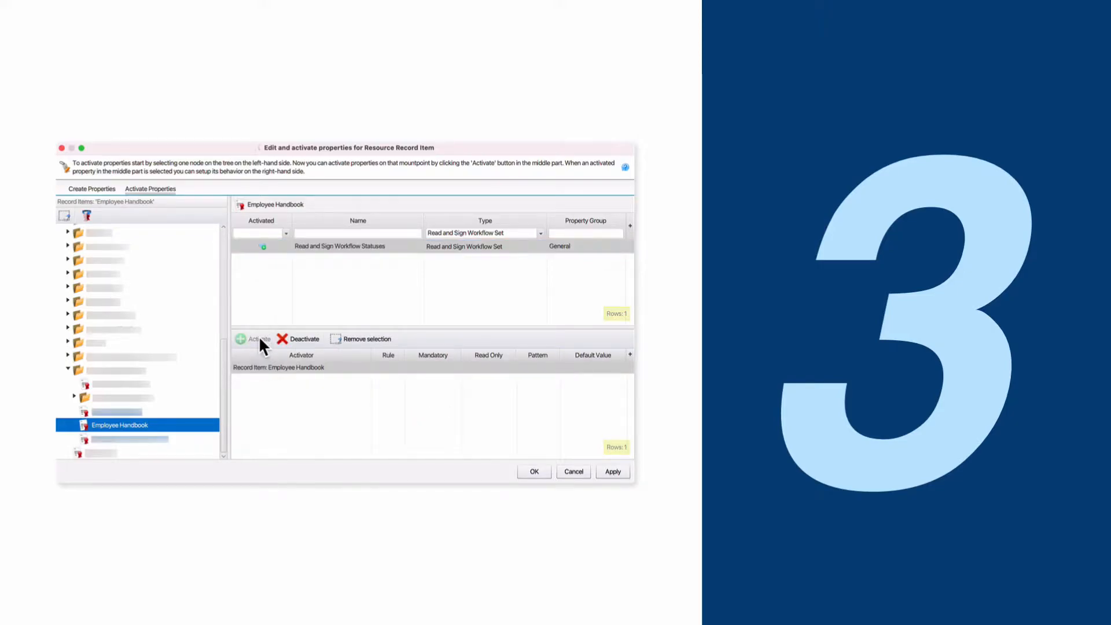
left_click(602, 469)
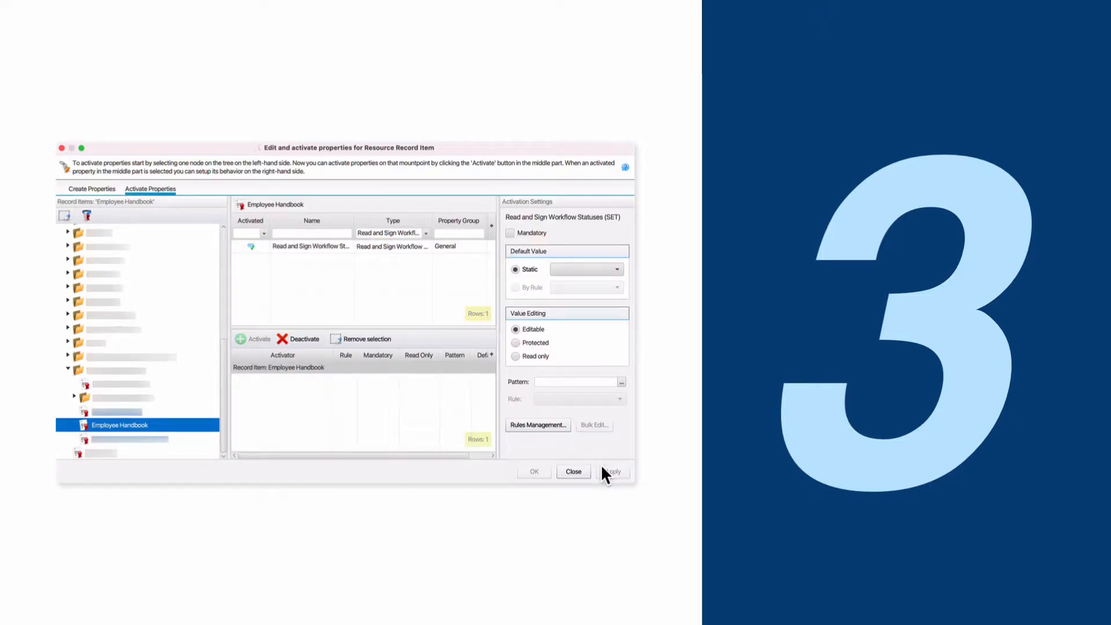
left_click(576, 269)
left_click(577, 281)
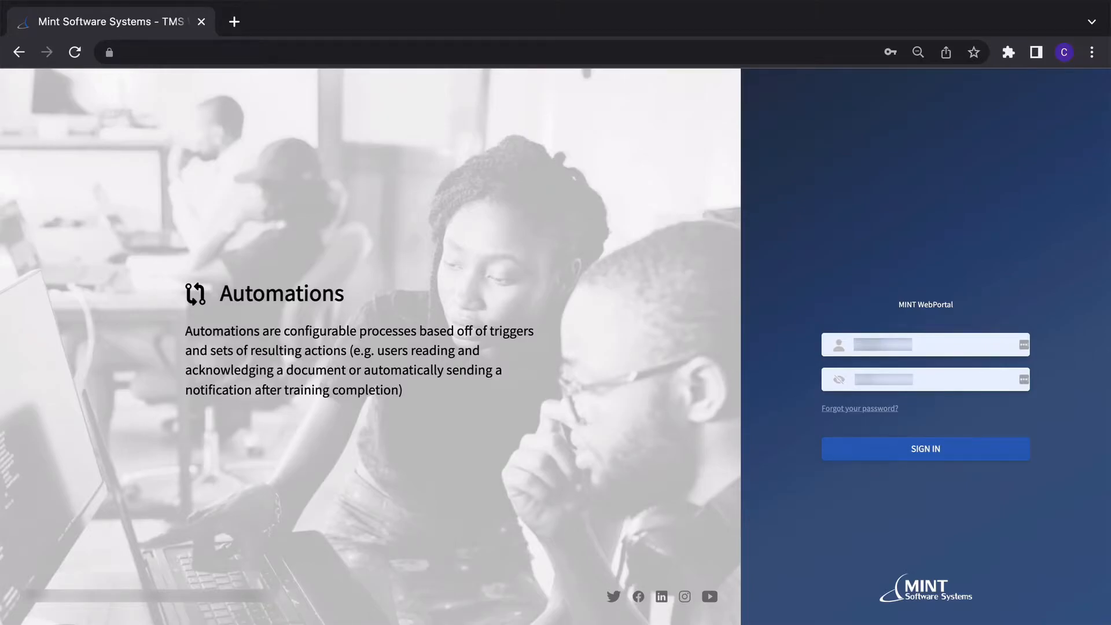
- Switch to the MINT WebPortal, sign in with the prefilled credentials and start creating a new automation
left_click(927, 456)
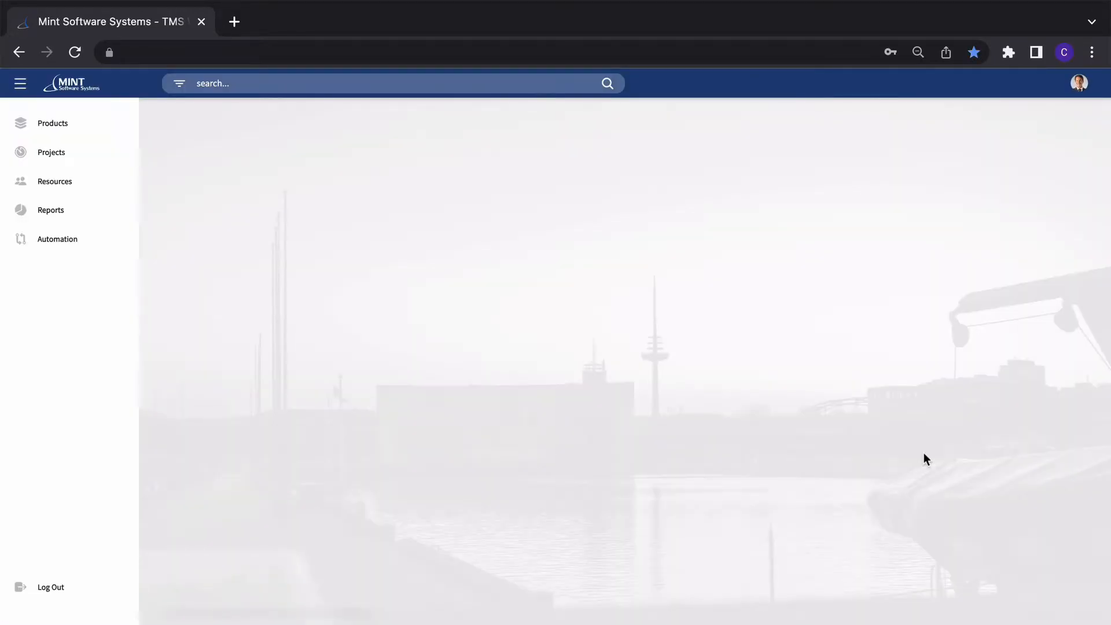
left_click(70, 250)
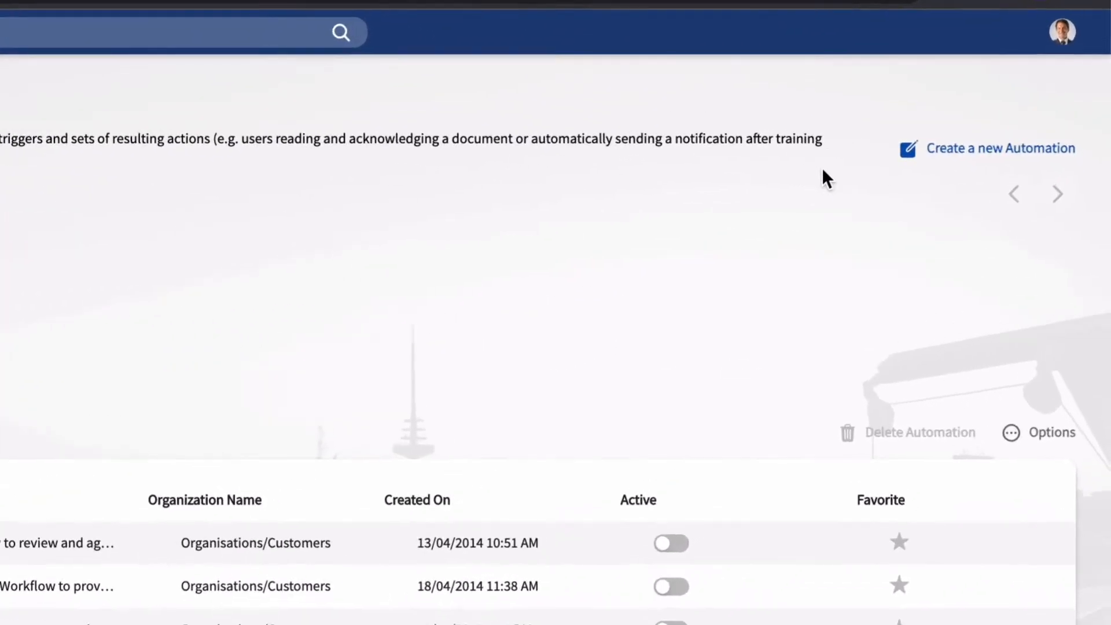
left_click(1007, 160)
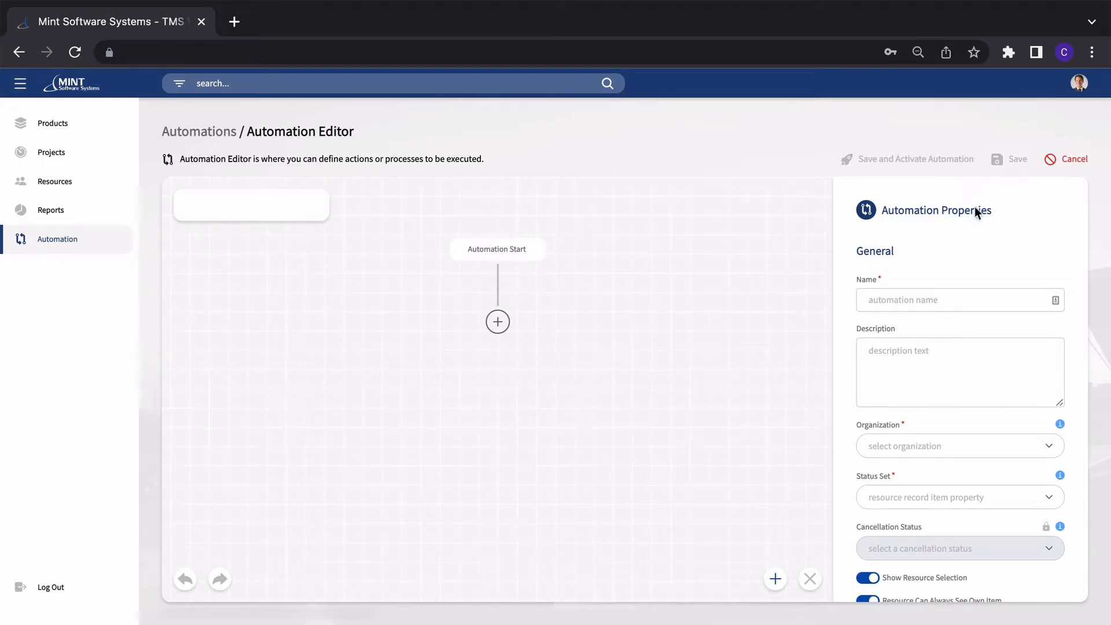
- Name the automation "Read and Sign Workflow" and assign it to the Organisations/Customers organization
left_click(915, 304)
type("Read and Sign Workflow")
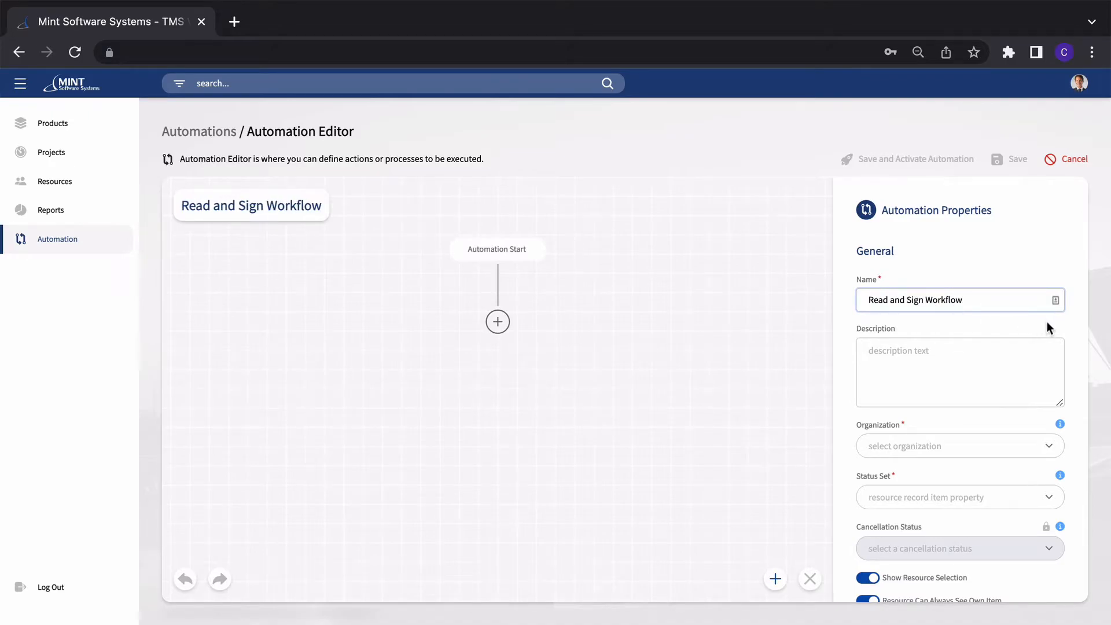
scroll(1048, 327, "down", 3)
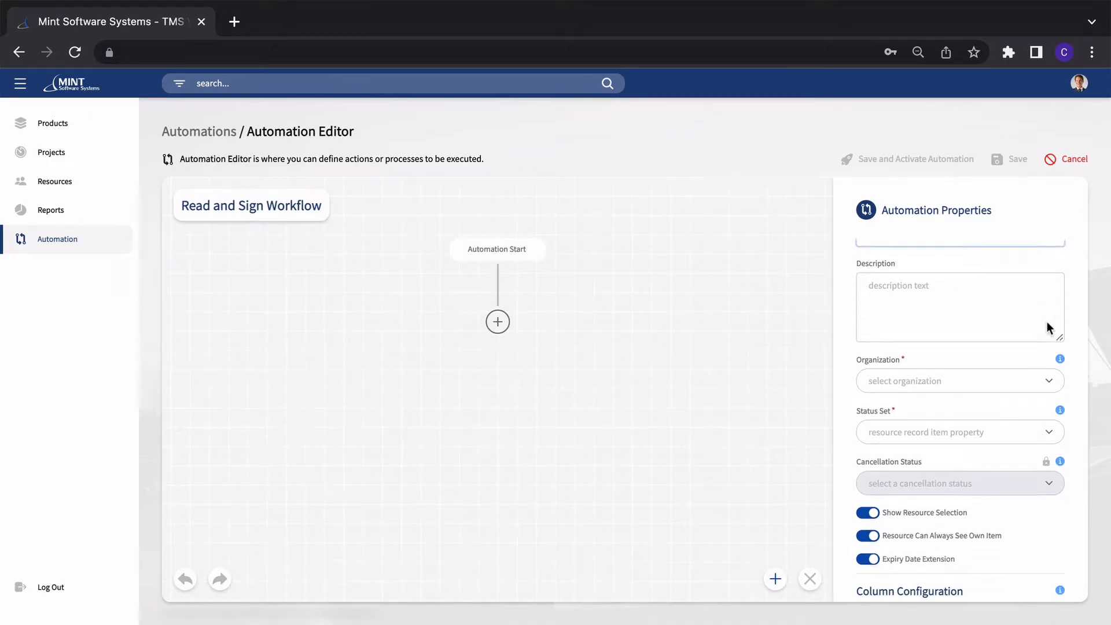
left_click(1049, 323)
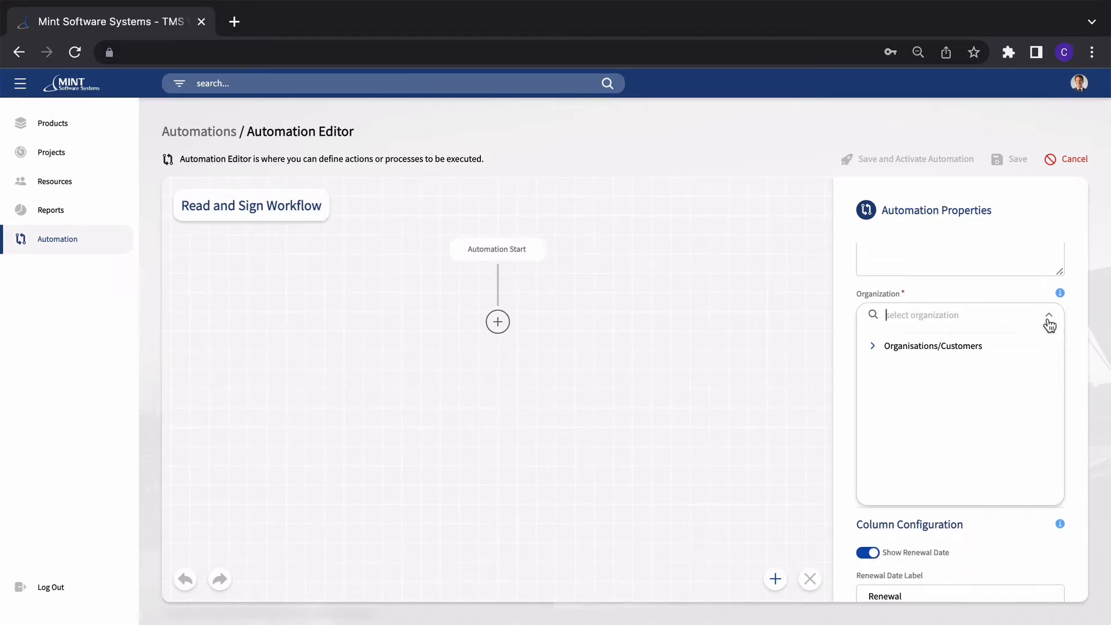
left_click(961, 347)
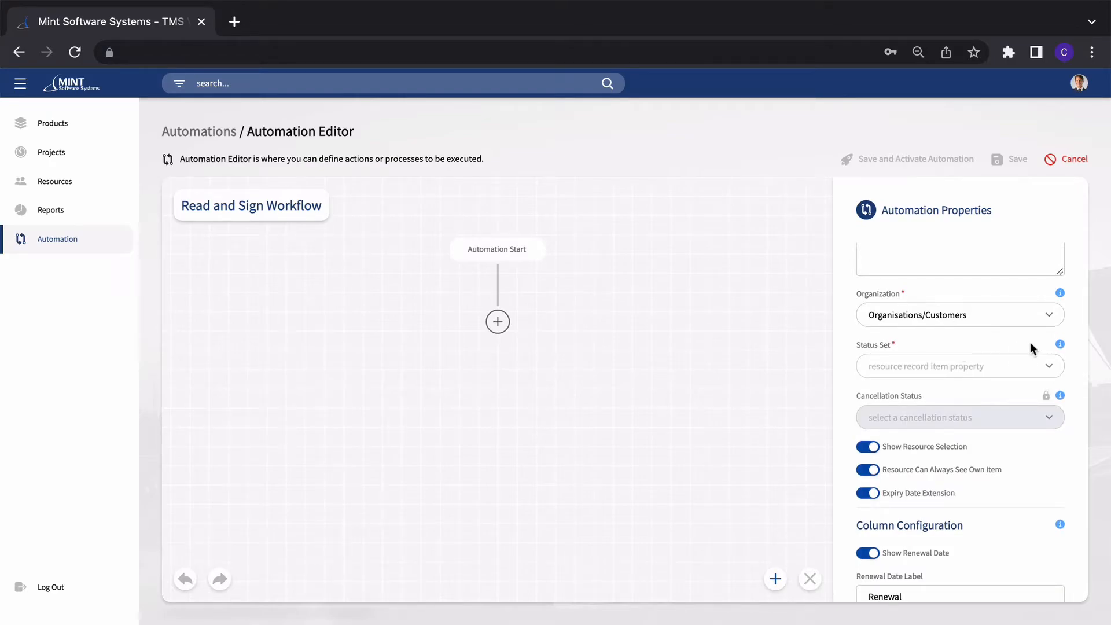
- Set the status set to Read and Sign Workflow Statuses and add the Provided to Read status to the workflow
left_click(1055, 374)
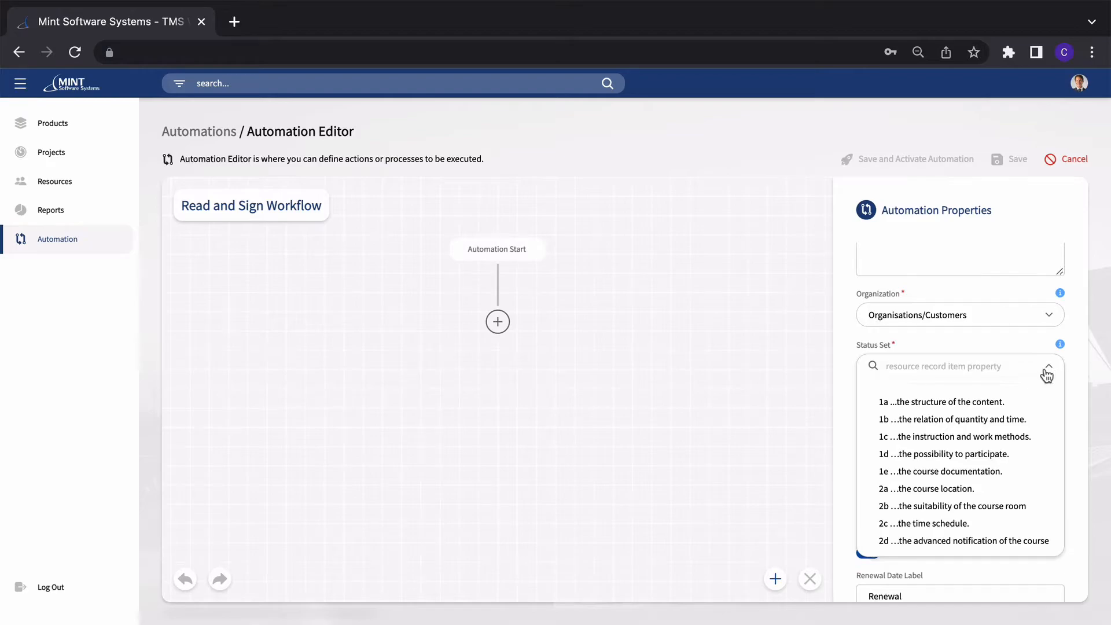
type("Read")
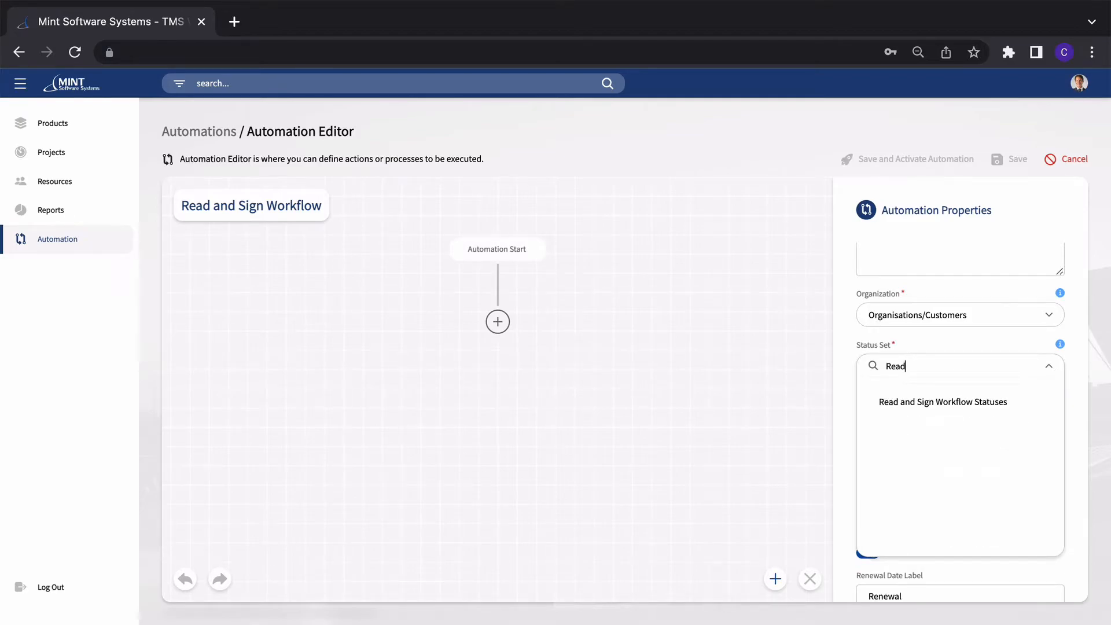
left_click(933, 404)
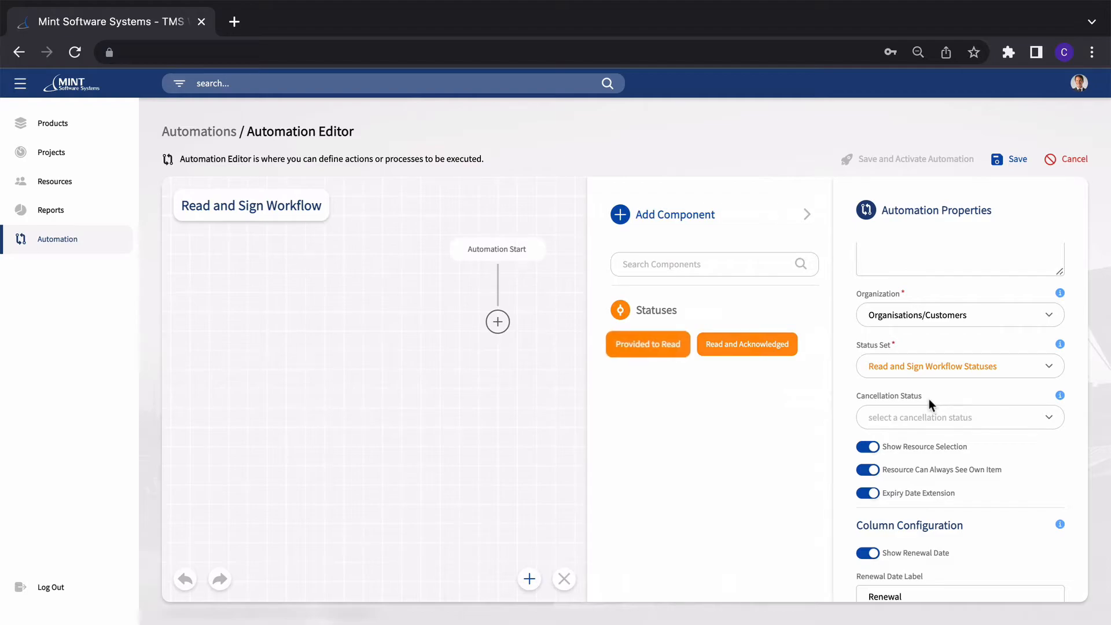
left_click(662, 345)
- Turn off showing the renewal date and expiry date, and set the status label to "Read and Sign Workflow Statuses"
scroll(868, 427, "down", 3)
left_click(868, 426)
left_click(868, 449)
triple_click(861, 511)
type("Read and Sign Workflow Statuses")
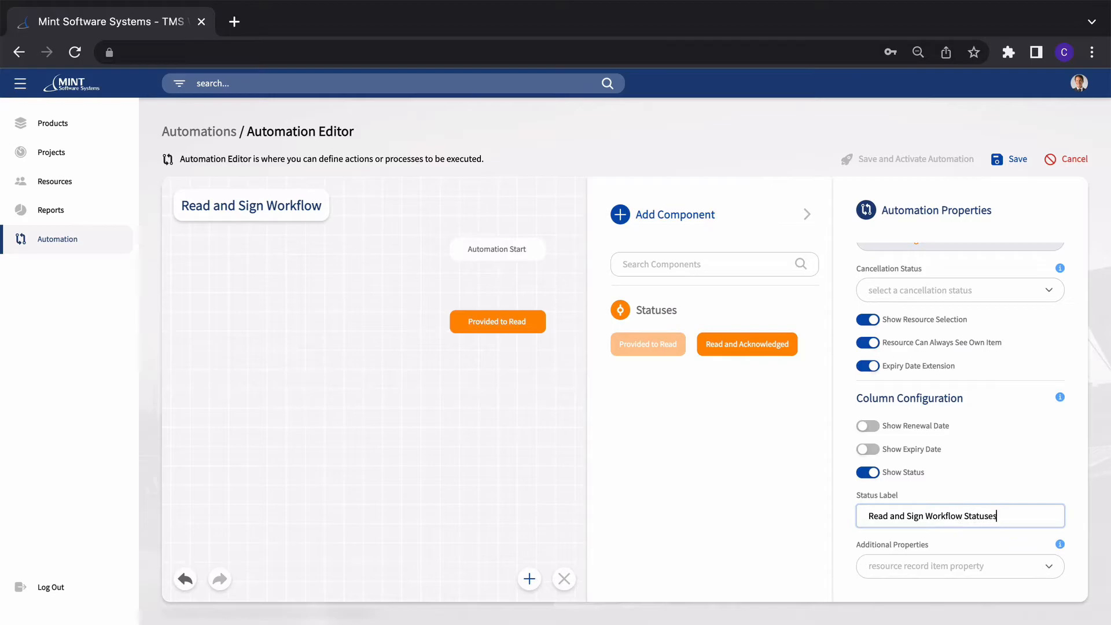
- Connect Automation Start to the Provided to Read status and enable Send Notification, Send Email and Send to Workflow Item Resource on that transition
left_click_drag(498, 261, 495, 312)
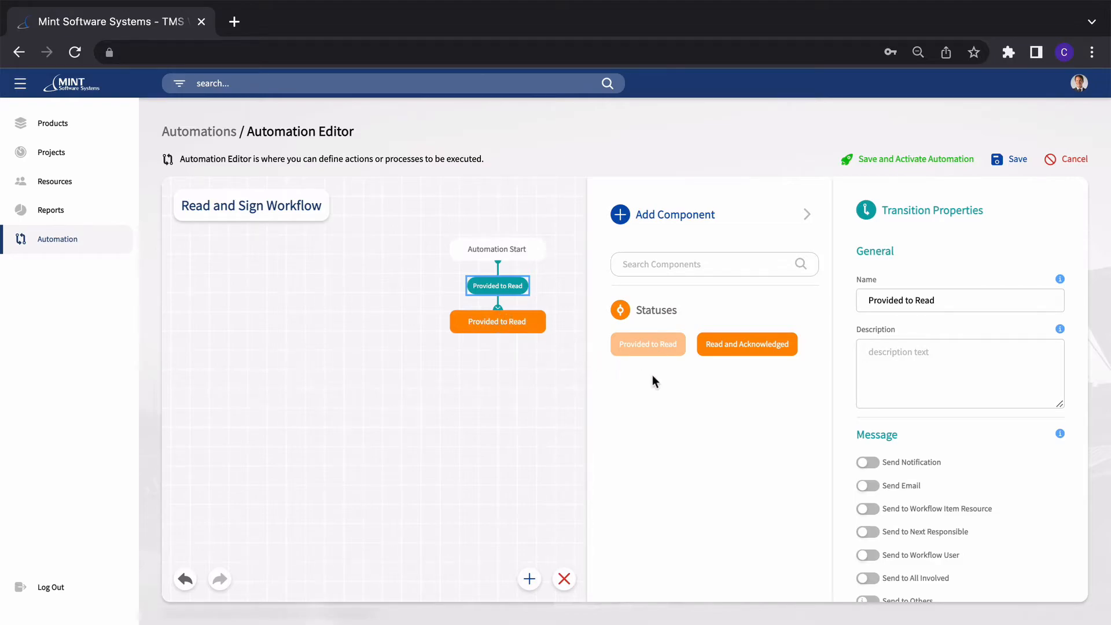
scroll(858, 421, "down", 1)
left_click(867, 414)
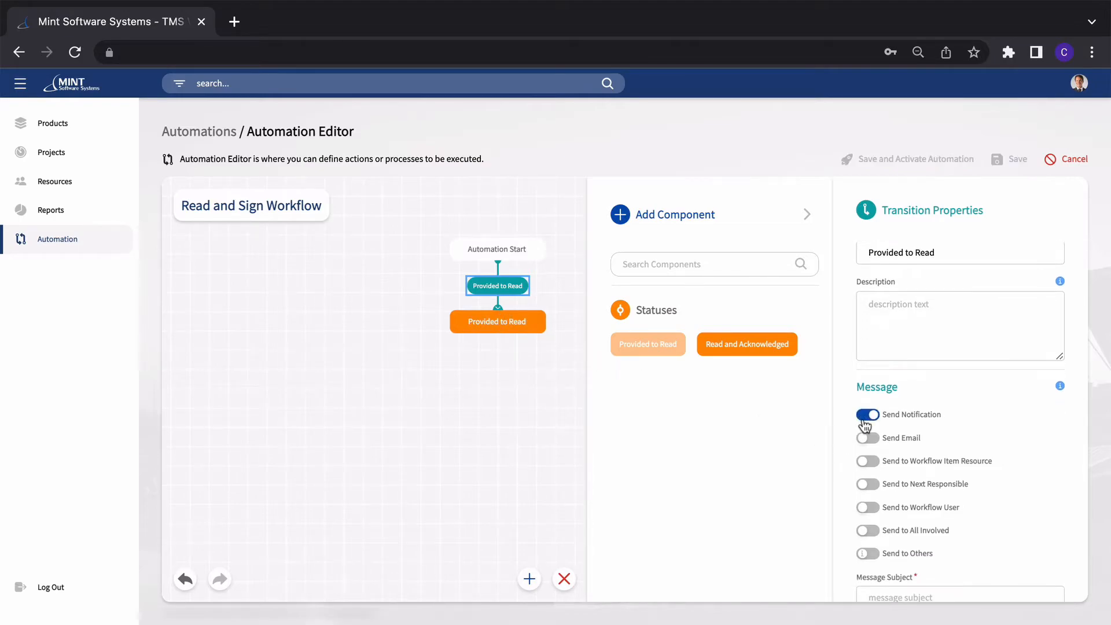
left_click(868, 438)
left_click(870, 461)
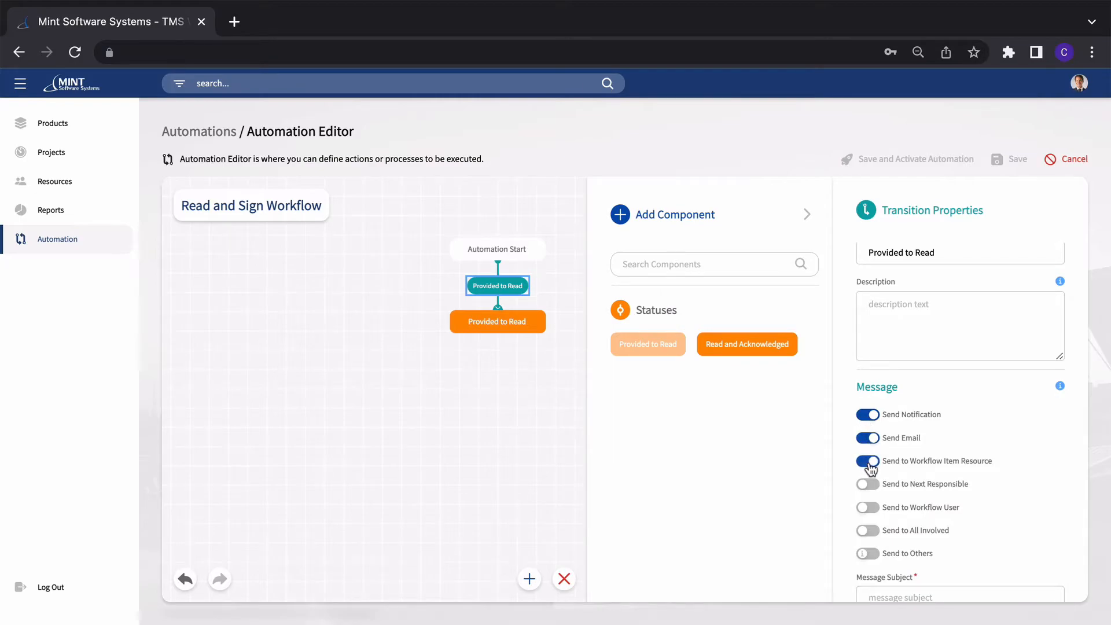
- Enter subject "Workflow Assigned" and body "A workflow has been assigned to you. Please read the handbook carefully to understand the company's policies before you sign this document."
scroll(869, 466, "down", 4)
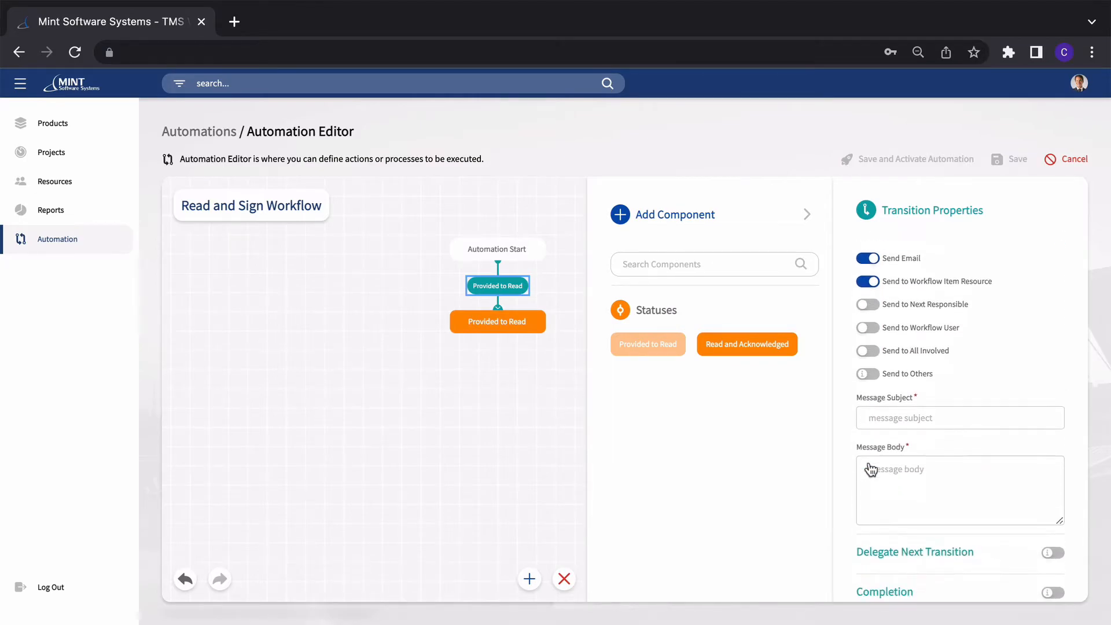
left_click(880, 419)
type("Workflow Assigned")
left_click(883, 470)
type("A workflow has been assigned to you. Please read the handbook ca")
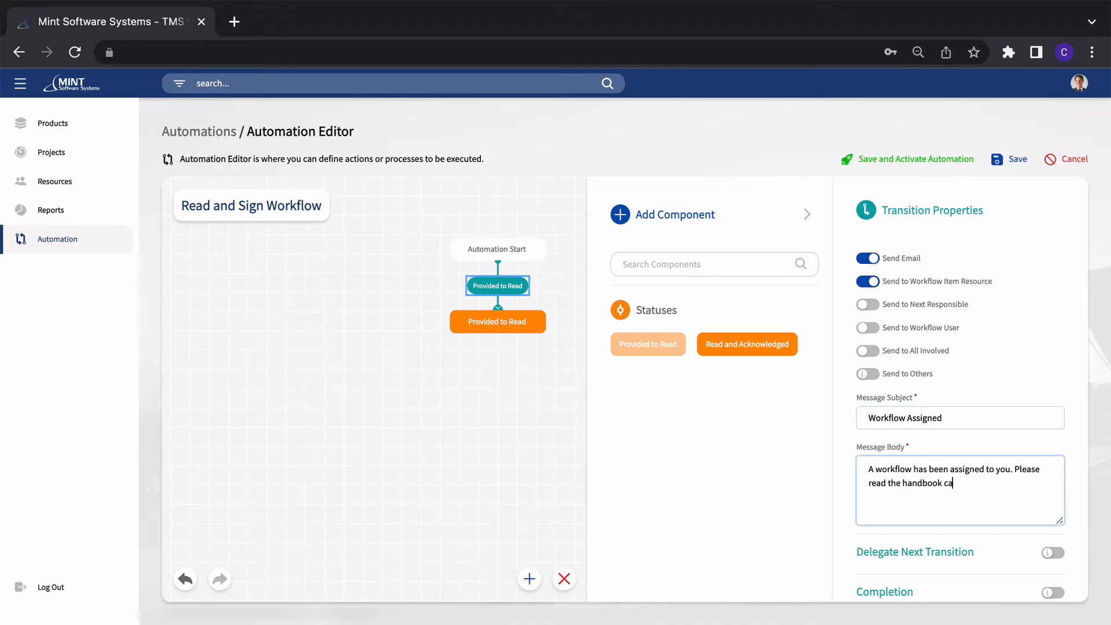
type("refully to understand the company's policies before you sign this document.")
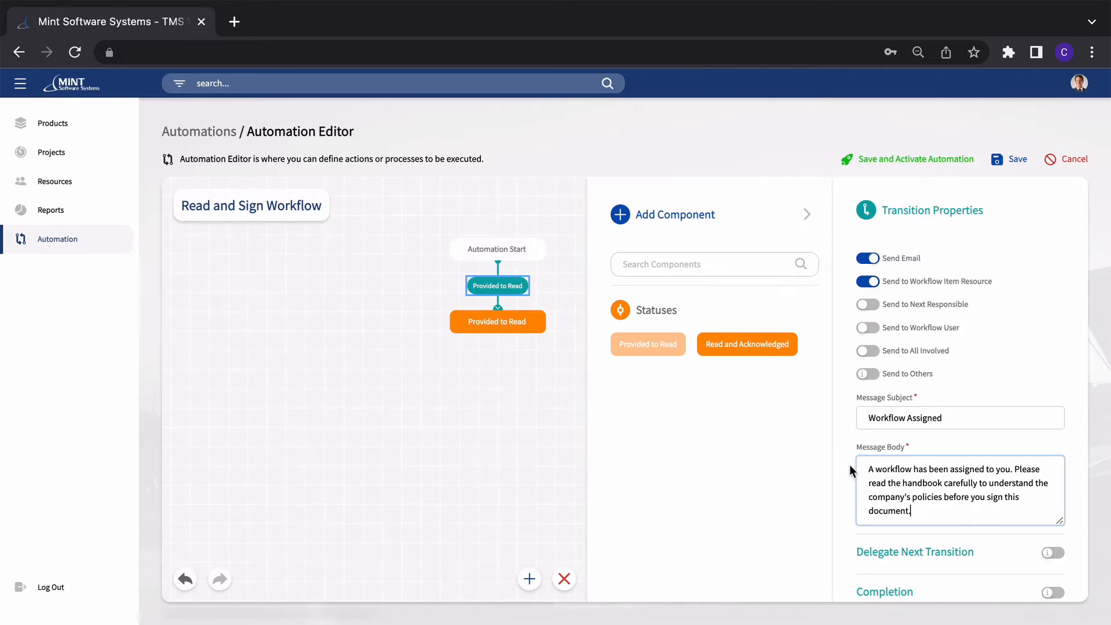
- Add the Read and Acknowledged status to the workflow and connect the Provided to Read status to it
left_click(755, 347)
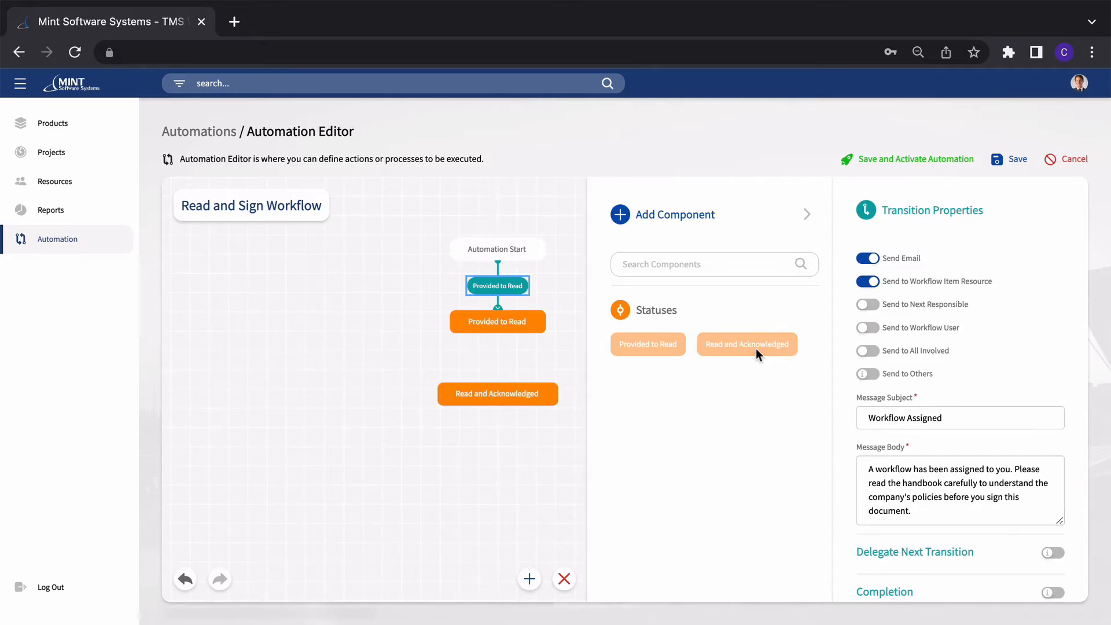
left_click(527, 394)
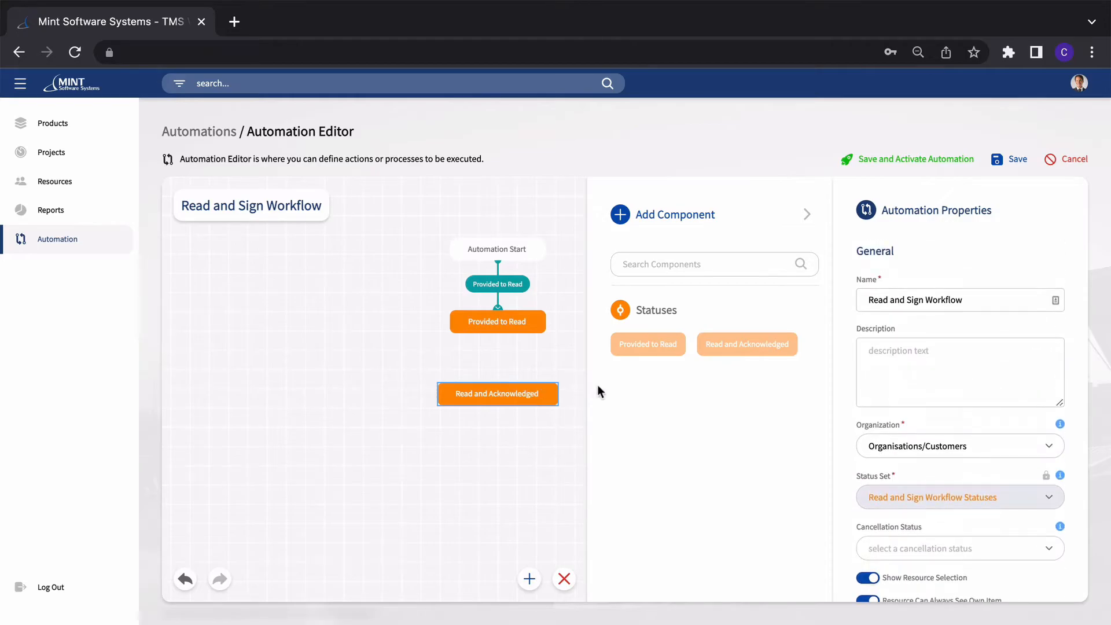
scroll(844, 397, "down", 3)
scroll(844, 397, "down", 3)
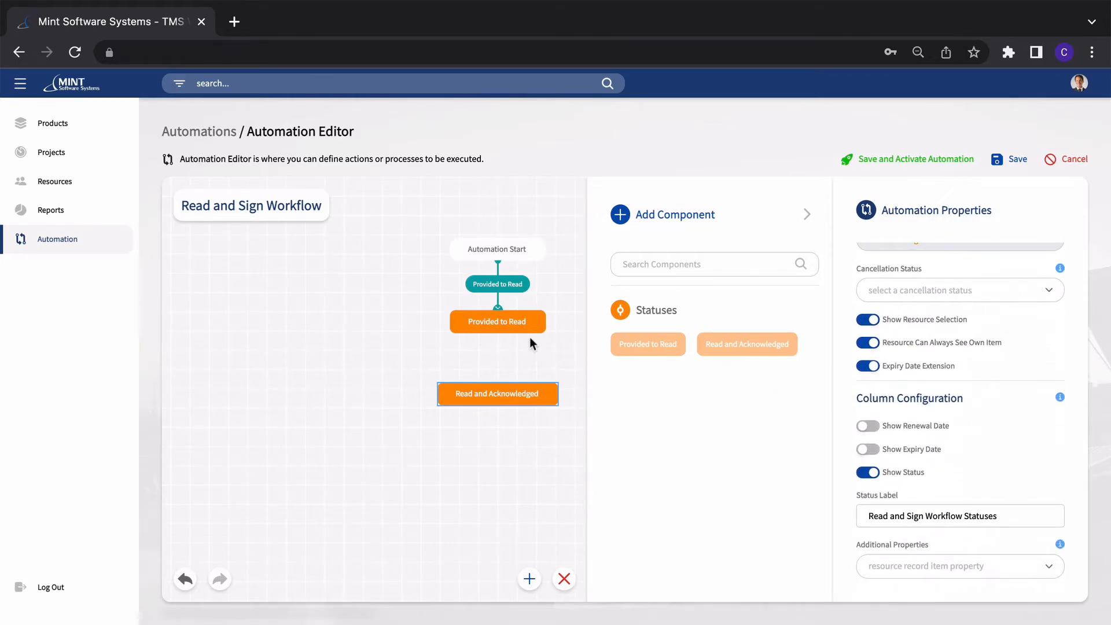
left_click_drag(500, 334, 497, 389)
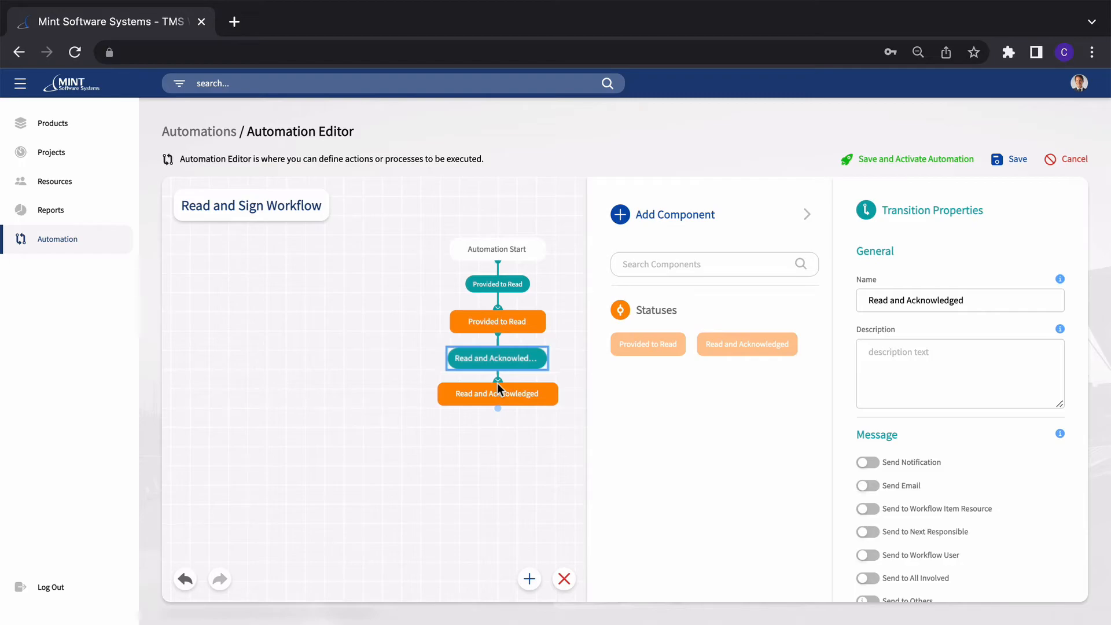
- Enable Send Notification, Send Email and Send to Workflow Item Resource for the Read and Acknowledged transition
scroll(859, 410, "down", 3)
left_click(868, 370)
left_click(868, 392)
left_click(867, 415)
- Set the message subject to "Signed Document Received" and the body to "This is to confirm that we have received your signed document."
scroll(845, 422, "down", 3)
left_click(880, 383)
type("Signed Document Received")
left_click(871, 432)
type("This is to confirm that we have received your signed document.")
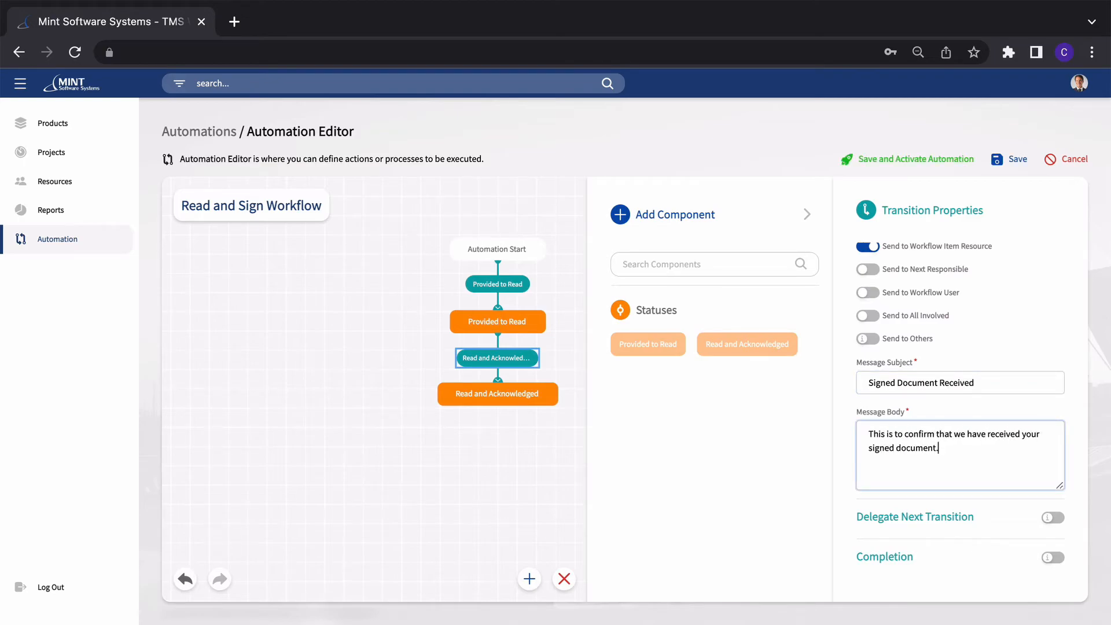
- Enable Completion for the Read and Acknowledged transition, and save and activate the automation
left_click(1052, 557)
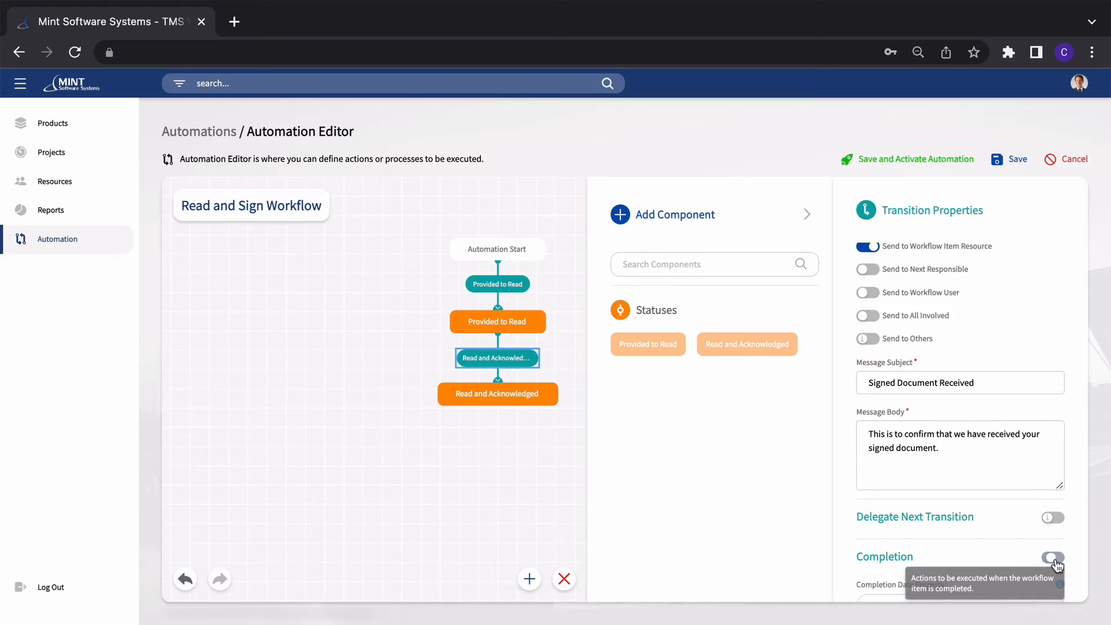
scroll(1081, 555, "down", 4)
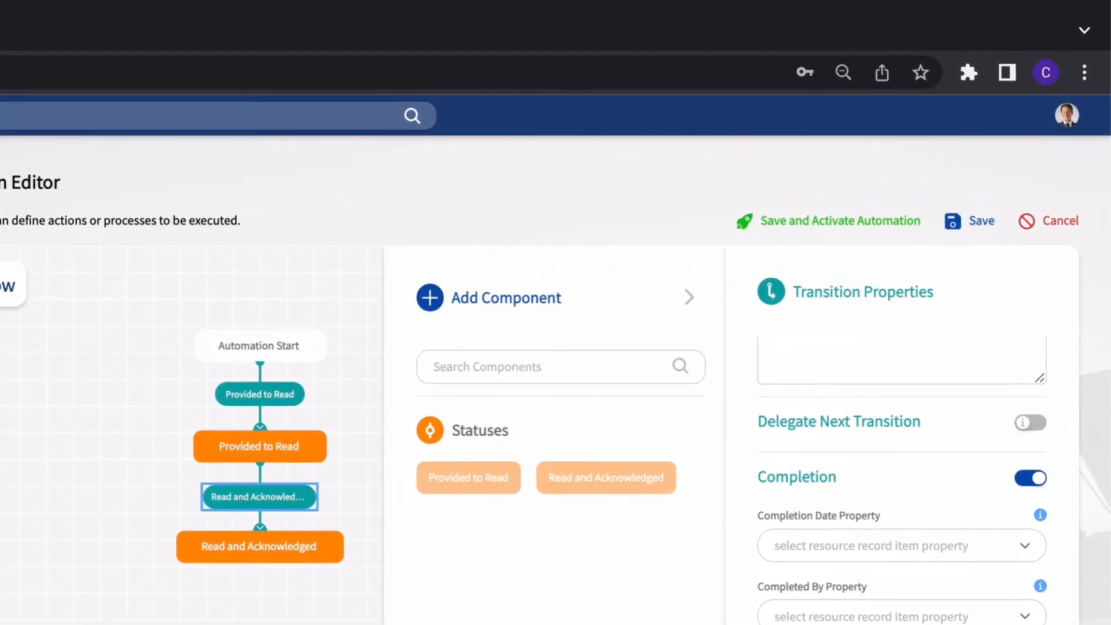
left_click(849, 220)
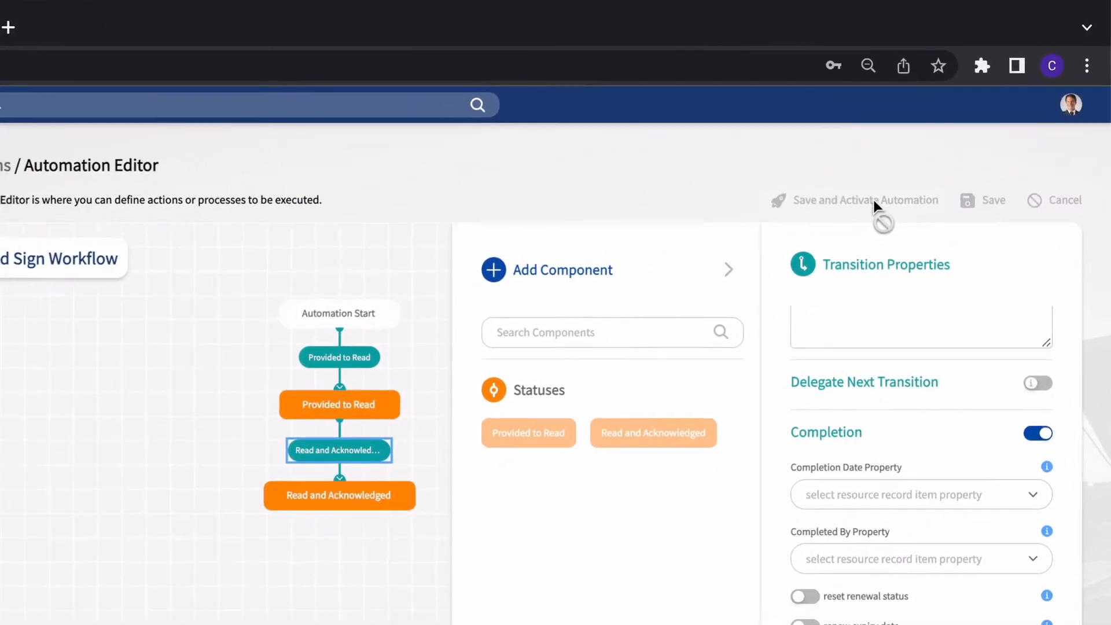